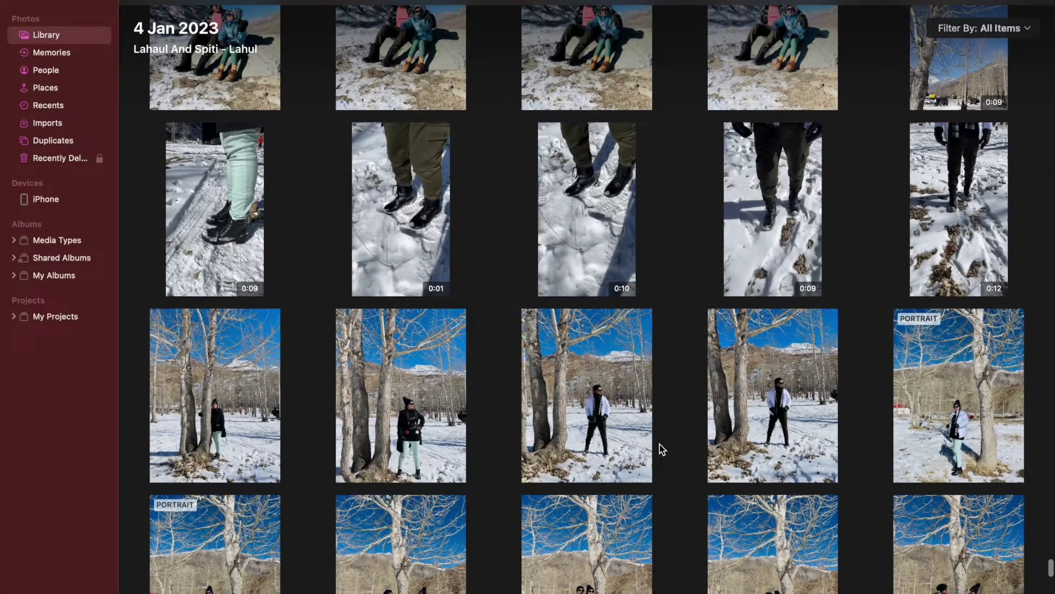
{"action": "scroll", "coordinate": [660, 448], "scroll_direction": "up", "scroll_amount": 3}
{"action": "scroll", "coordinate": [659, 449], "scroll_direction": "up", "scroll_amount": 2}
{"action": "scroll", "coordinate": [660, 448], "scroll_direction": "up", "scroll_amount": 3}
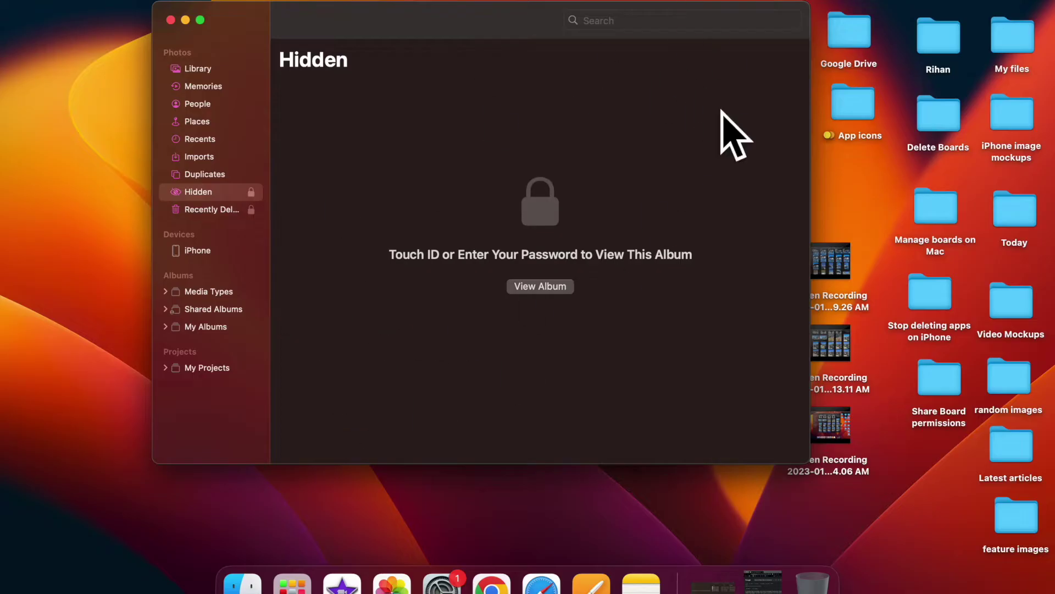
Unlock the Hidden album with Touch ID and view four of its photos full-size
{"action": "left_click", "coordinate": [199, 70]}
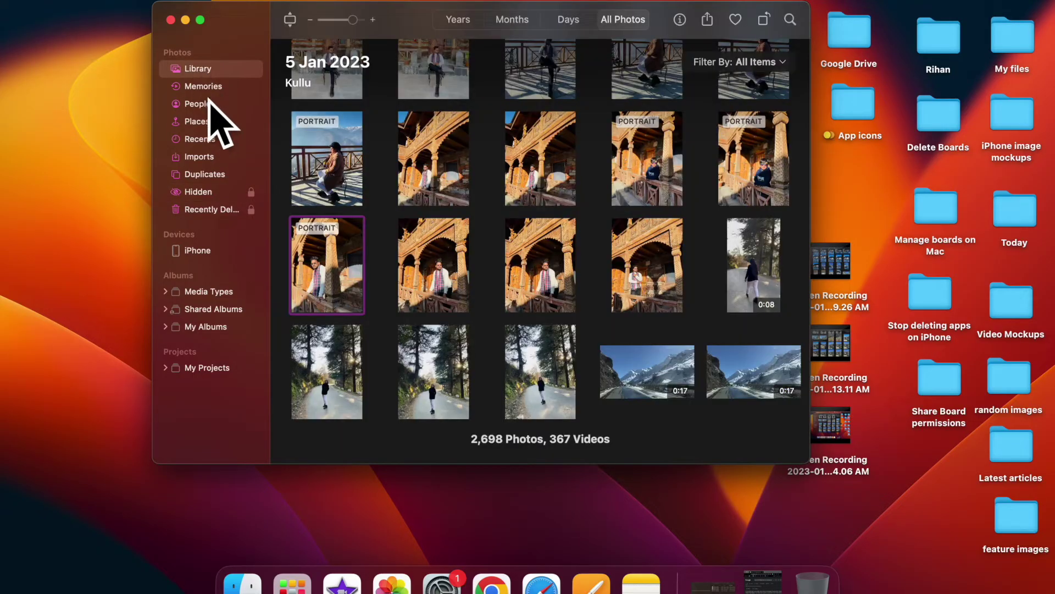
{"action": "left_click", "coordinate": [198, 193]}
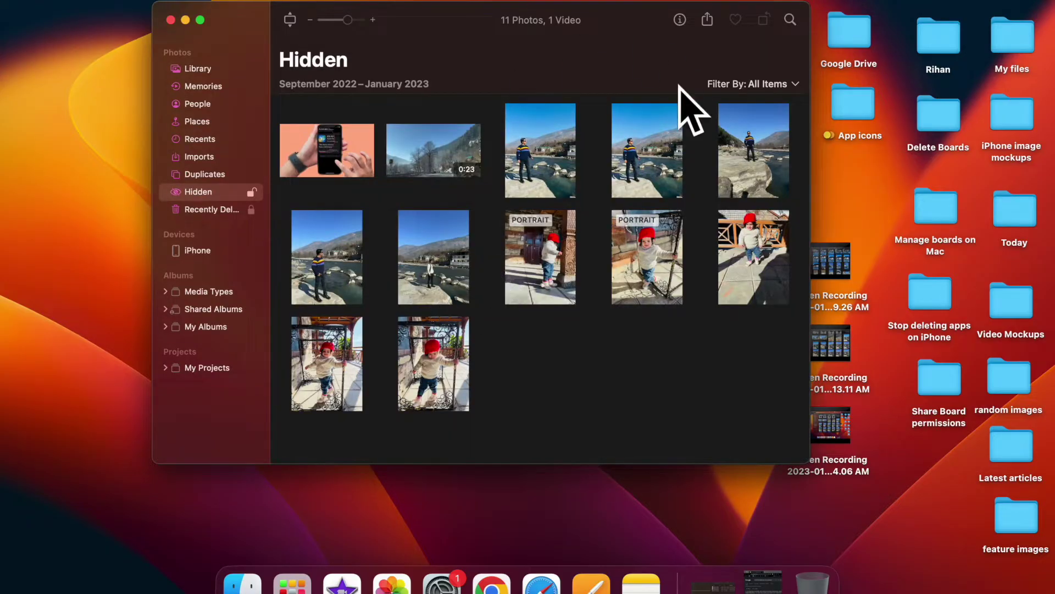
{"action": "double_click", "coordinate": [569, 153]}
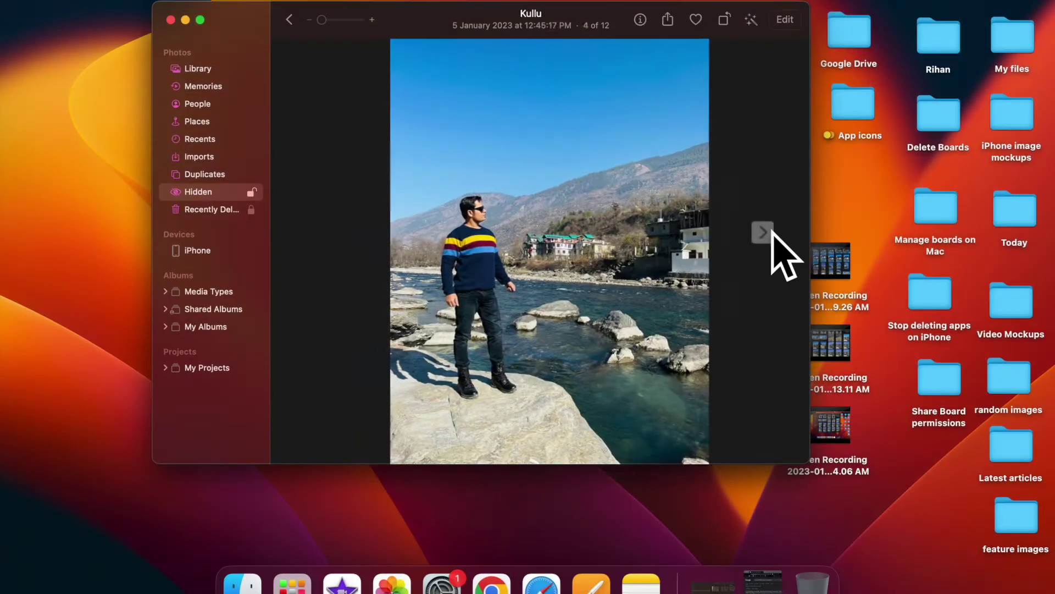
{"action": "left_click", "coordinate": [772, 236]}
{"action": "left_click", "coordinate": [772, 235]}
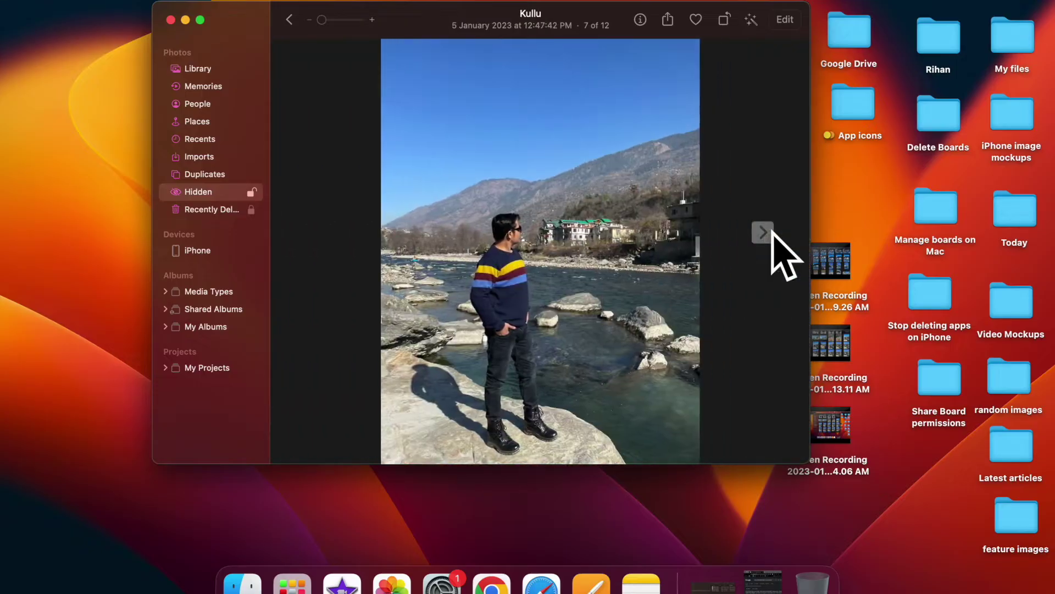
{"action": "left_click", "coordinate": [772, 235]}
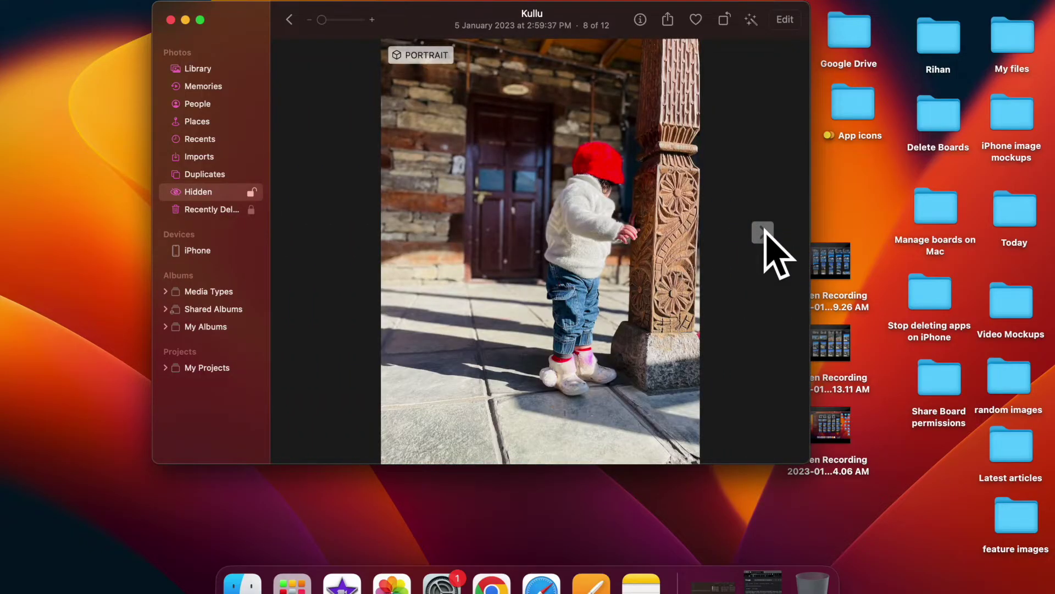
{"action": "left_click", "coordinate": [766, 232]}
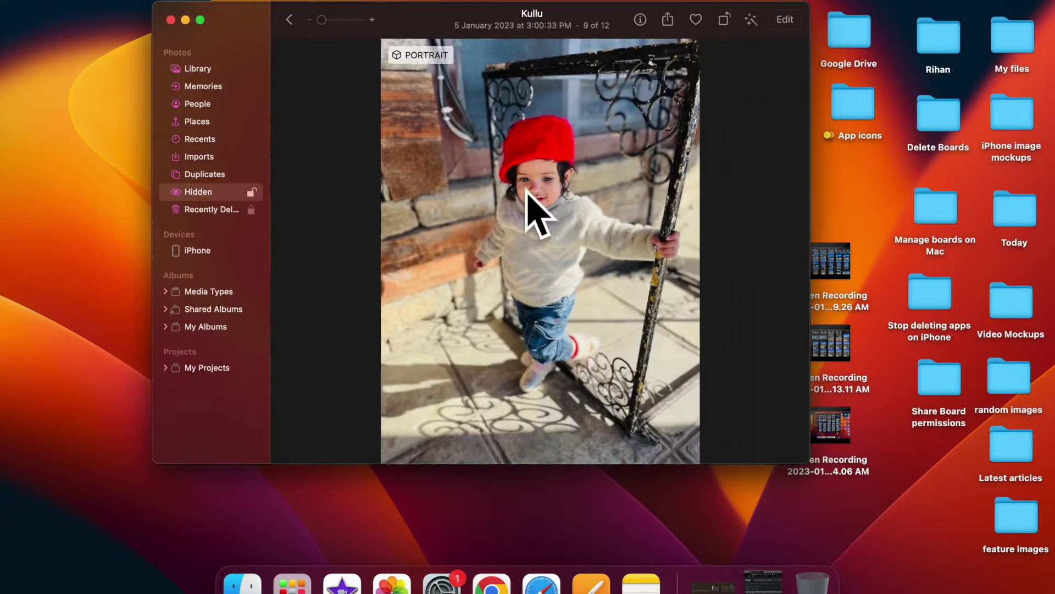
Return to the Hidden grid, visit Imports and come back, then close the Photos window
{"action": "left_click", "coordinate": [289, 21]}
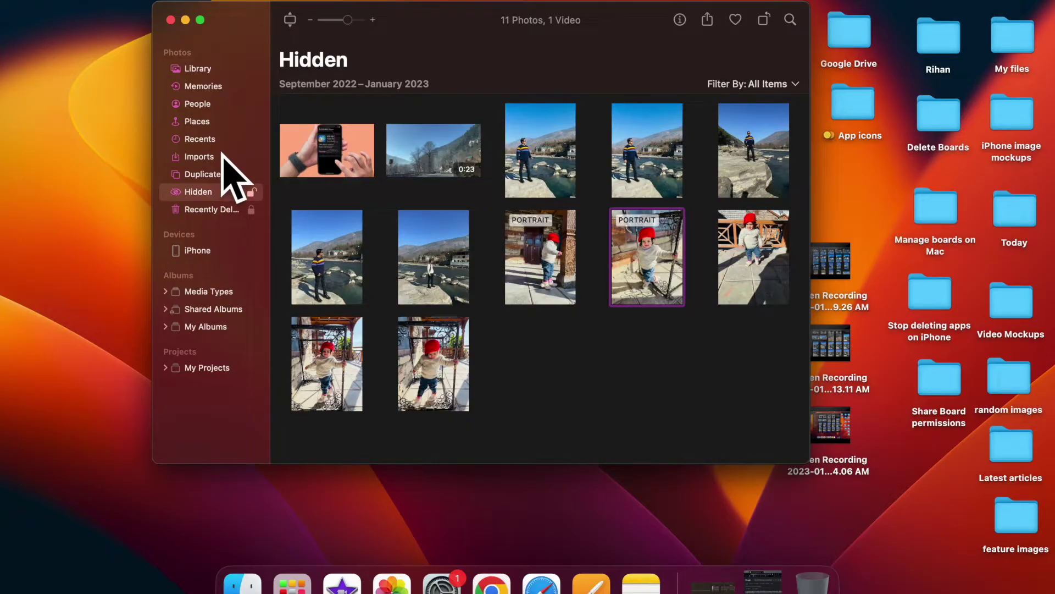
{"action": "left_click", "coordinate": [202, 156]}
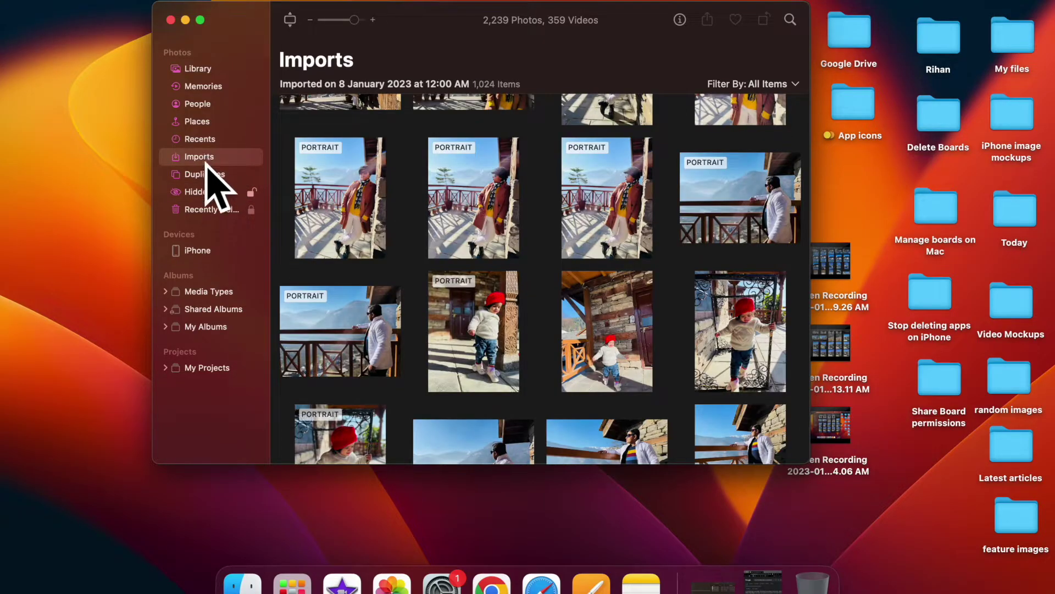
{"action": "left_click", "coordinate": [202, 191]}
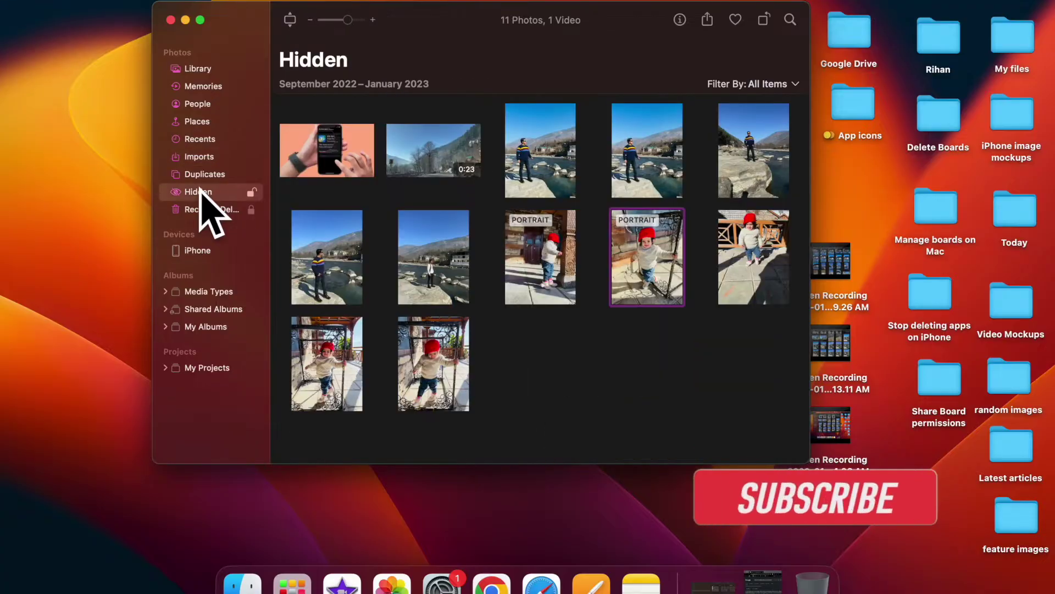
{"action": "left_click", "coordinate": [172, 21]}
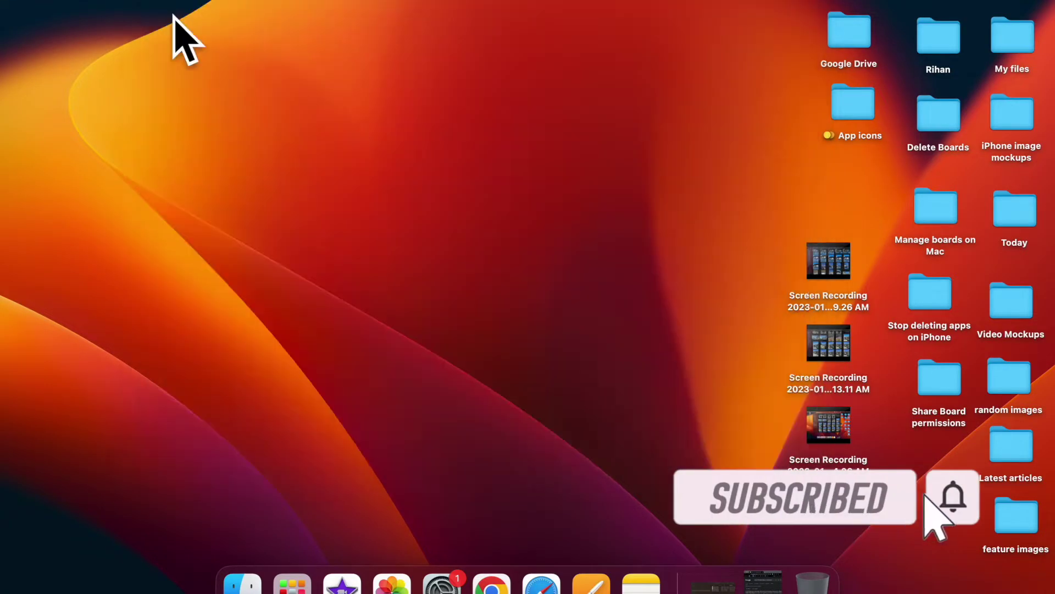
Reopen Photos from the Dock and cancel the Touch ID prompt for the locked Hidden album
{"action": "left_click", "coordinate": [389, 571]}
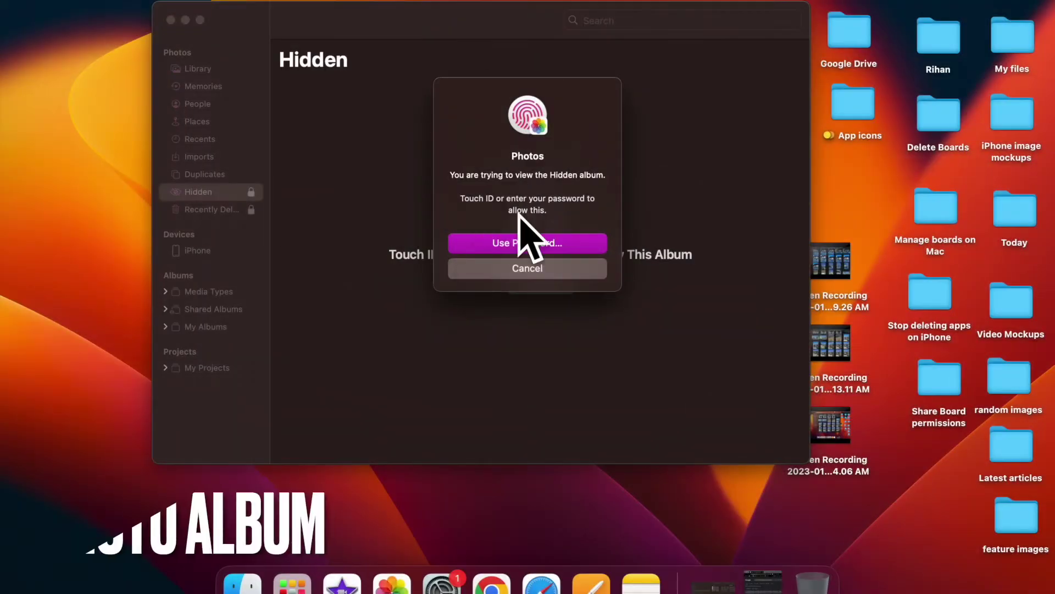
{"action": "left_click", "coordinate": [502, 269]}
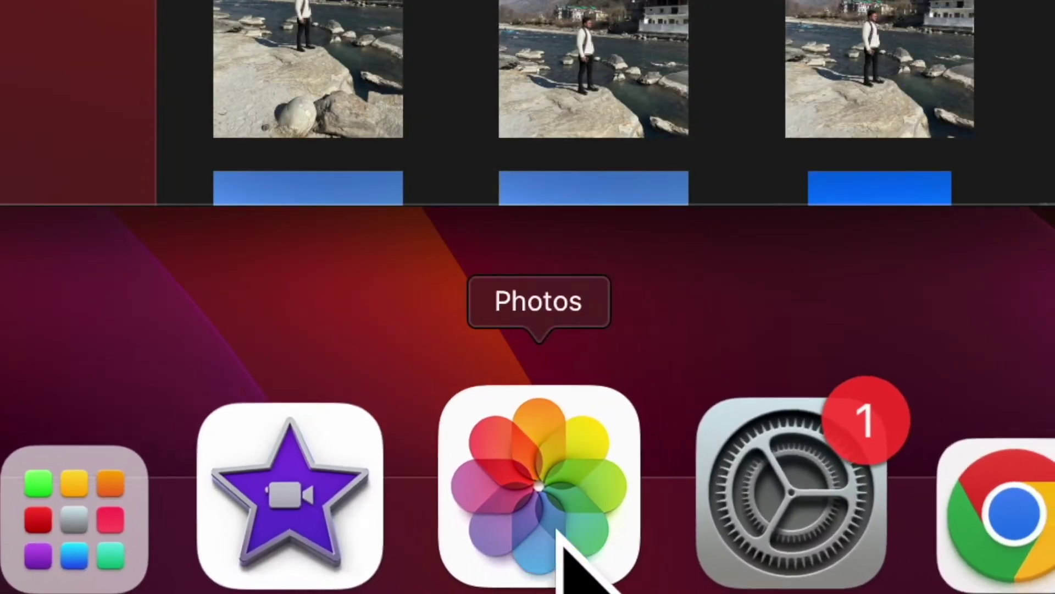
Bring Photos up from the Dock, showing the Library grid of Lahaul photos and videos
{"action": "left_click", "coordinate": [507, 548]}
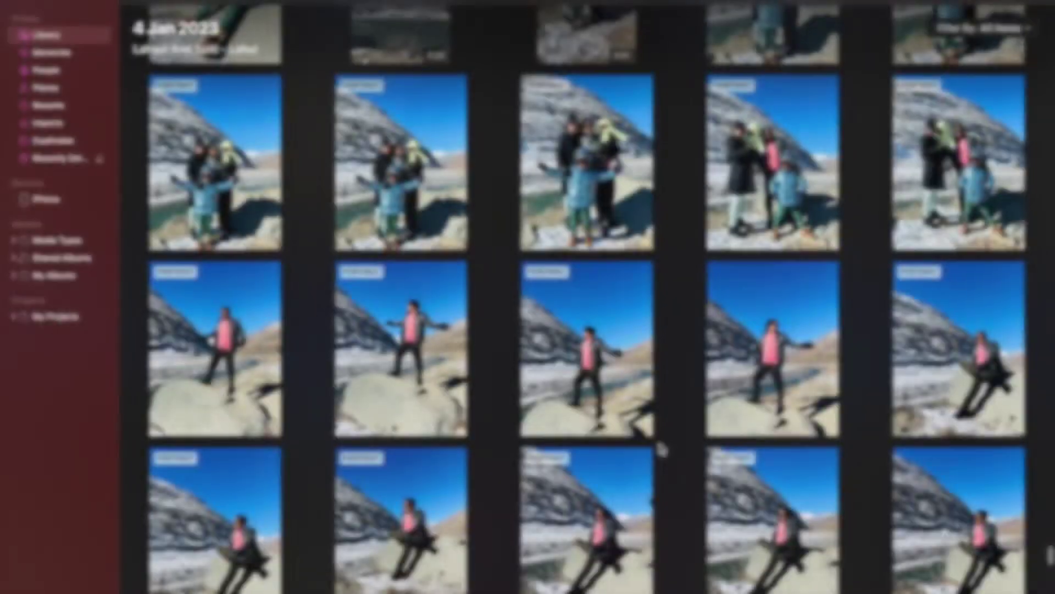
{"action": "scroll", "coordinate": [659, 444], "scroll_direction": "up", "scroll_amount": 5}
{"action": "scroll", "coordinate": [660, 445], "scroll_direction": "up", "scroll_amount": 3}
{"action": "scroll", "coordinate": [660, 444], "scroll_direction": "up", "scroll_amount": 3}
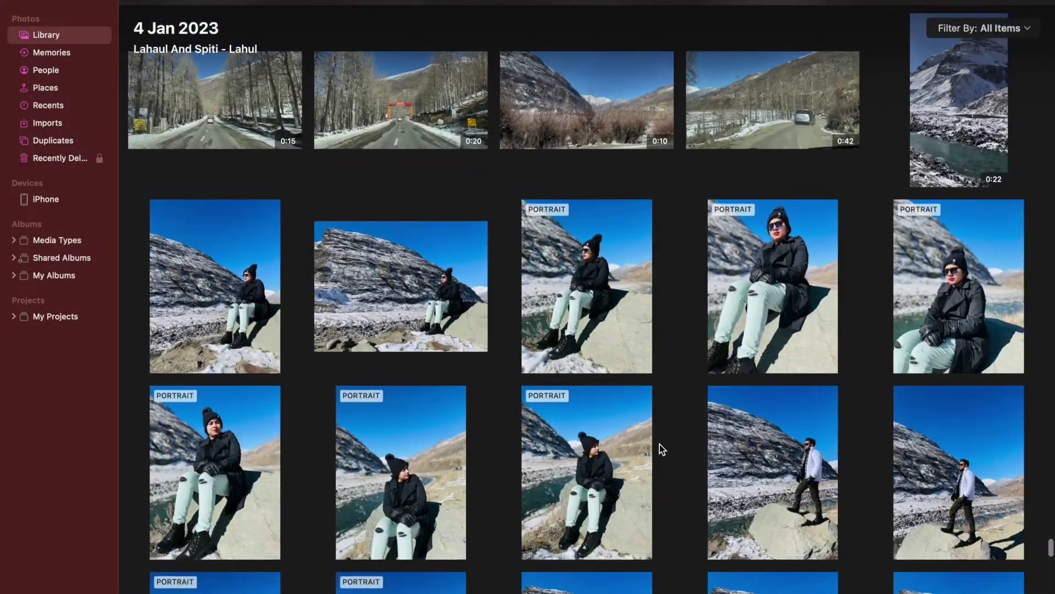
{"action": "scroll", "coordinate": [660, 444], "scroll_direction": "up", "scroll_amount": 3}
{"action": "scroll", "coordinate": [659, 444], "scroll_direction": "up", "scroll_amount": 3}
{"action": "scroll", "coordinate": [659, 444], "scroll_direction": "up", "scroll_amount": 5}
{"action": "scroll", "coordinate": [659, 445], "scroll_direction": "up", "scroll_amount": 3}
{"action": "scroll", "coordinate": [659, 445], "scroll_direction": "up", "scroll_amount": 3}
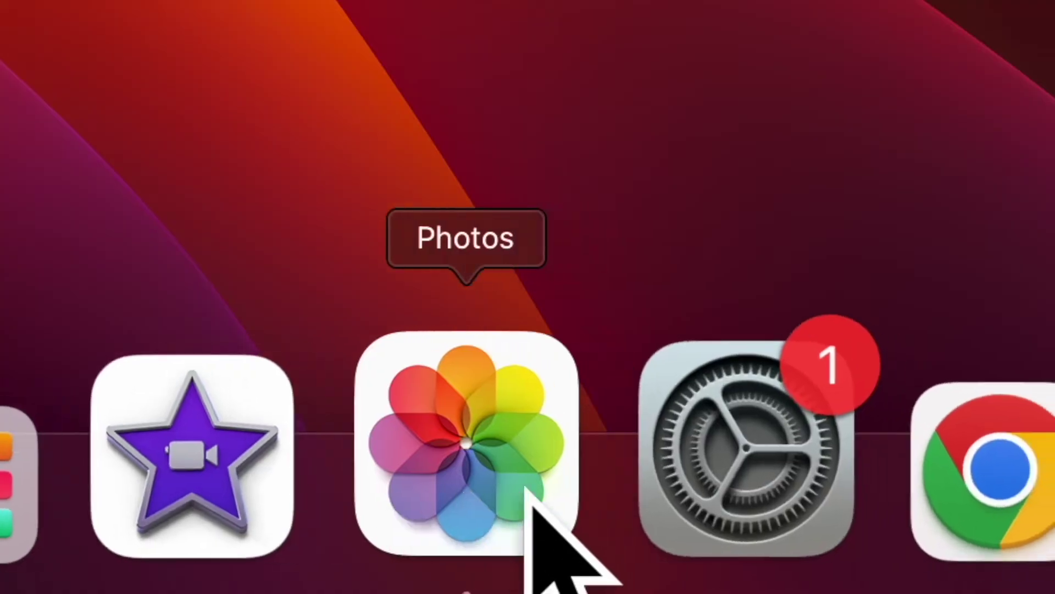
Launch Photos and open the Photos app menu to reach Settings
{"action": "left_click", "coordinate": [531, 488]}
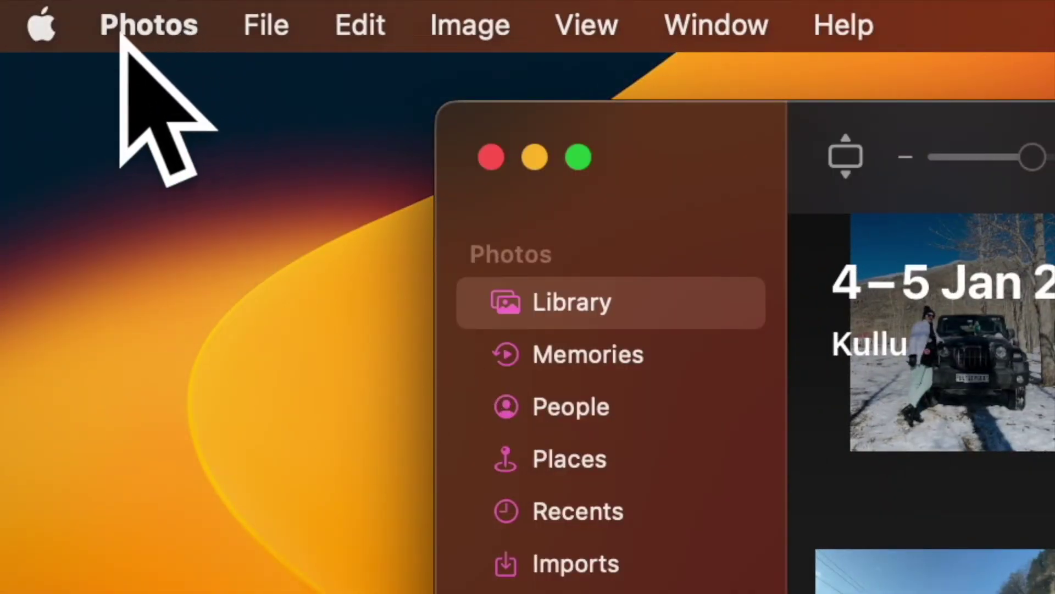
{"action": "left_click", "coordinate": [148, 25]}
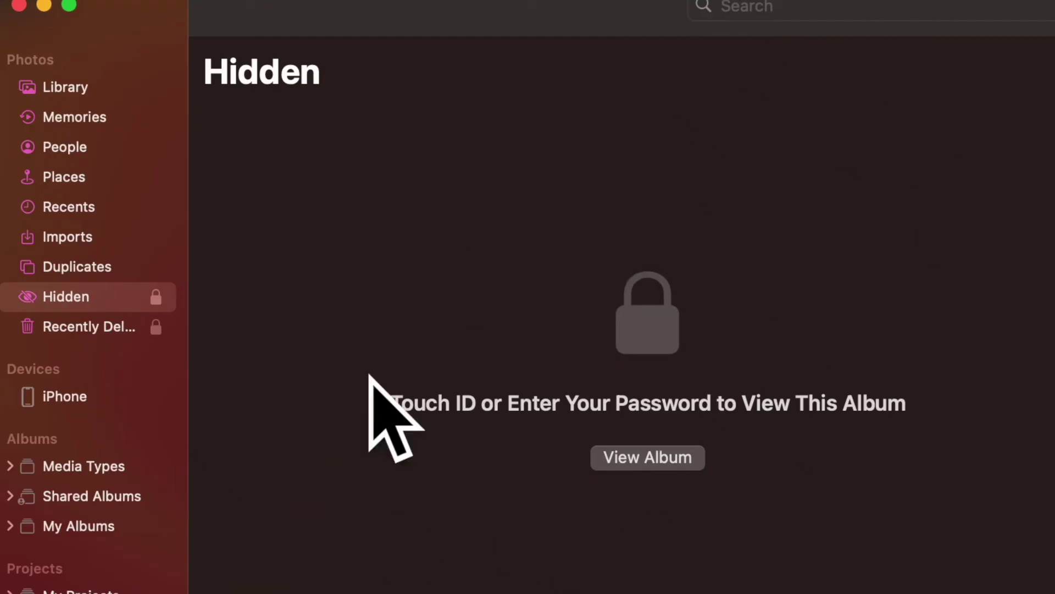
{"action": "mouse_move", "coordinate": [67, 296]}
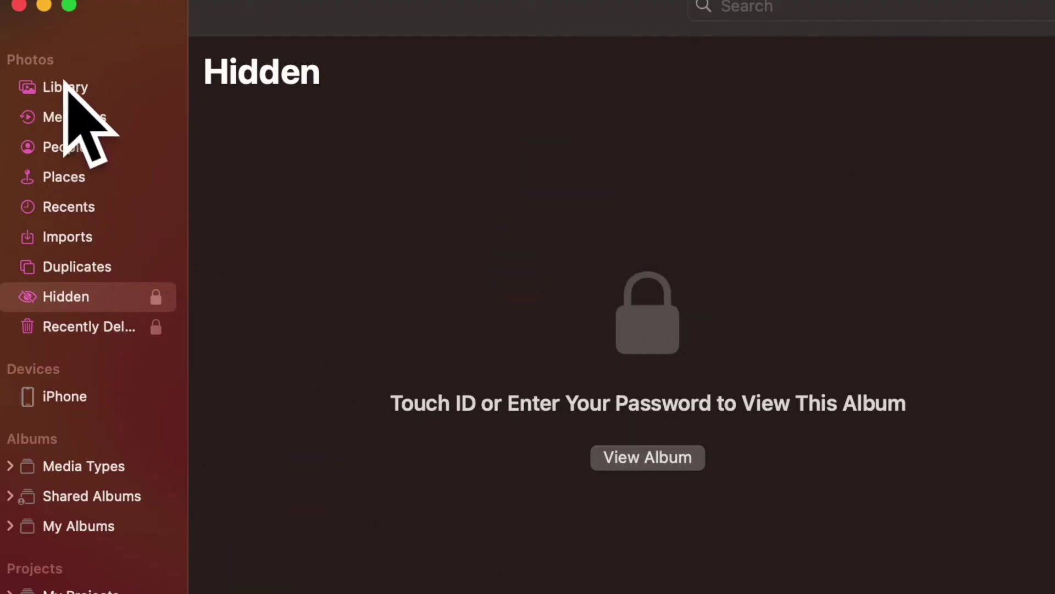
Unlock Hidden with Touch ID, open the river photo, and advance to photo 9 of 12
{"action": "left_click", "coordinate": [65, 87]}
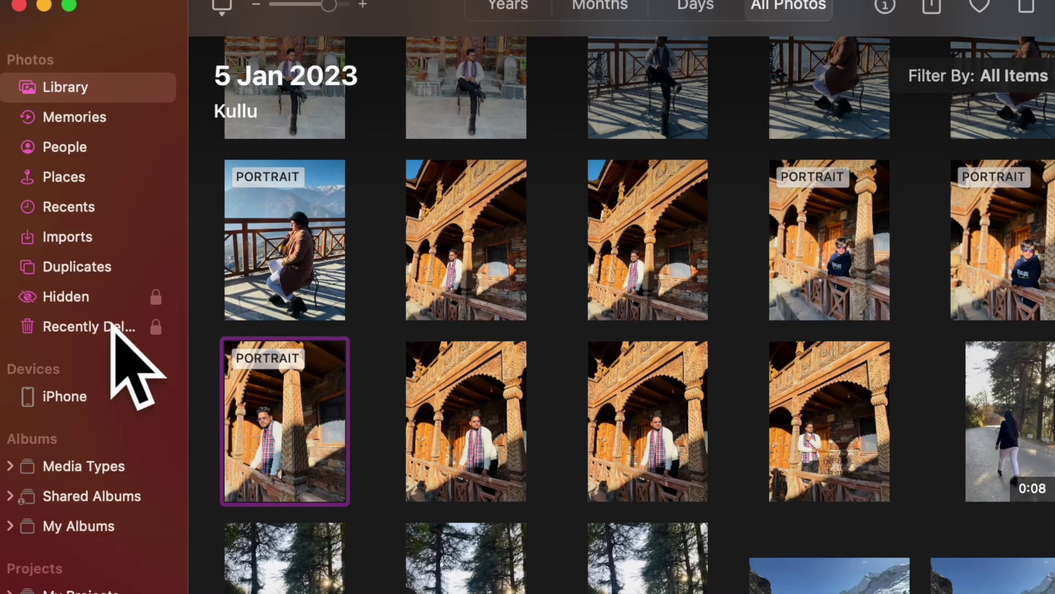
{"action": "left_click", "coordinate": [73, 297]}
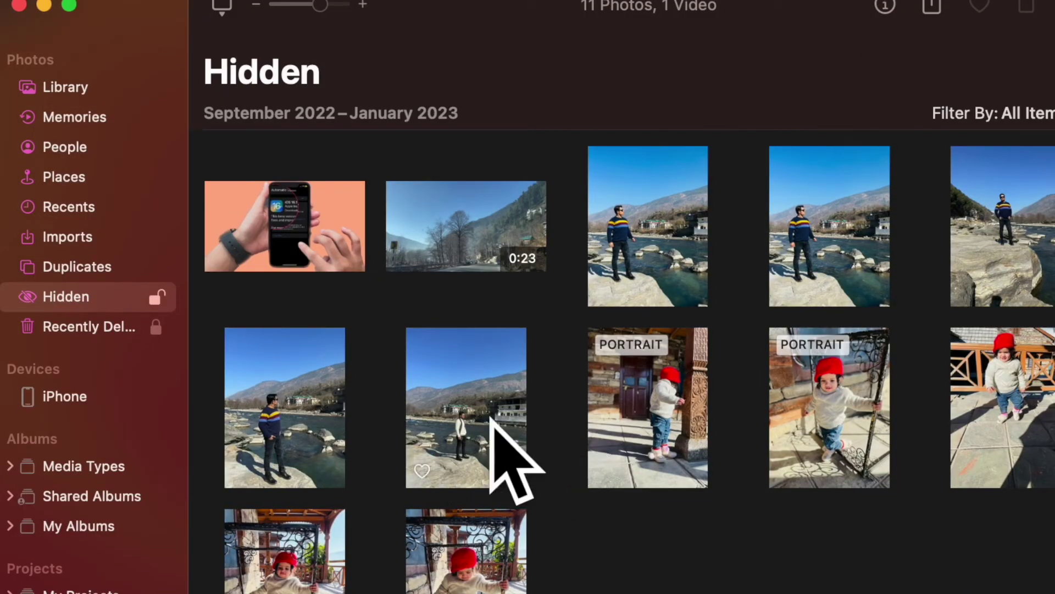
{"action": "mouse_move", "coordinate": [648, 226]}
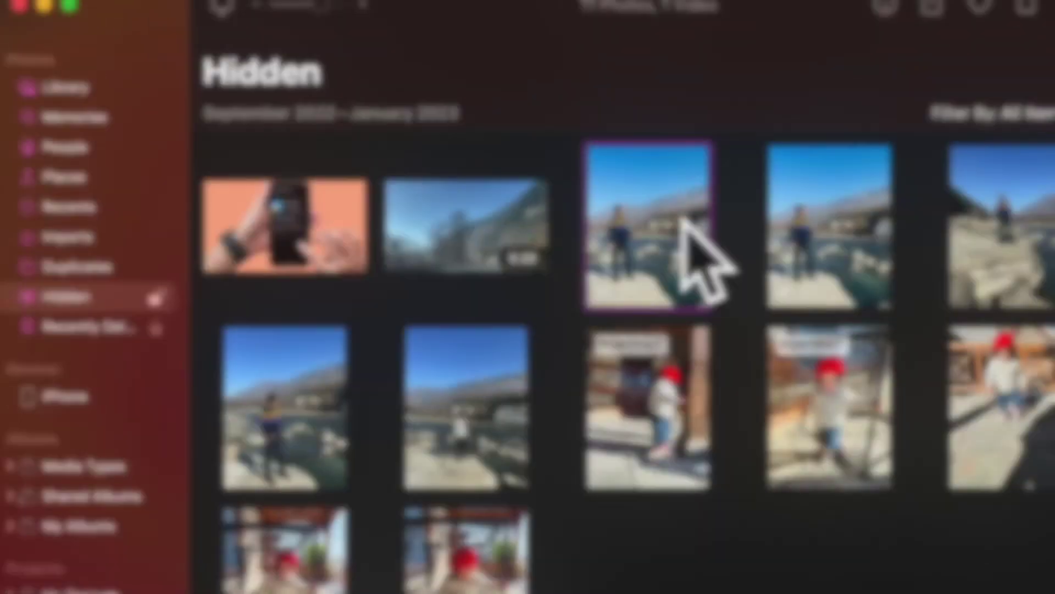
{"action": "double_click", "coordinate": [683, 219]}
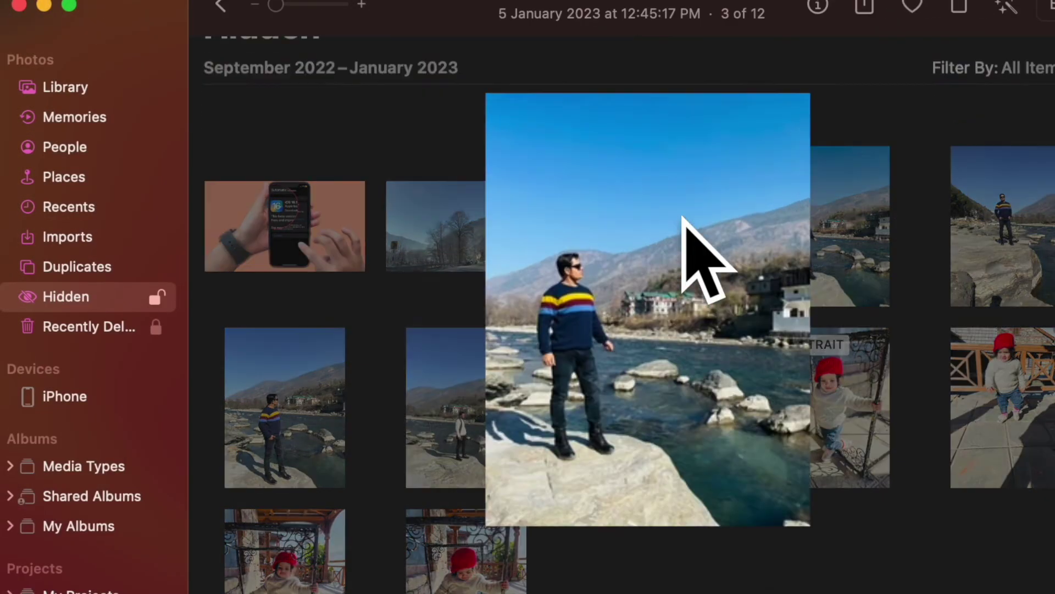
{"action": "mouse_move", "coordinate": [1031, 387]}
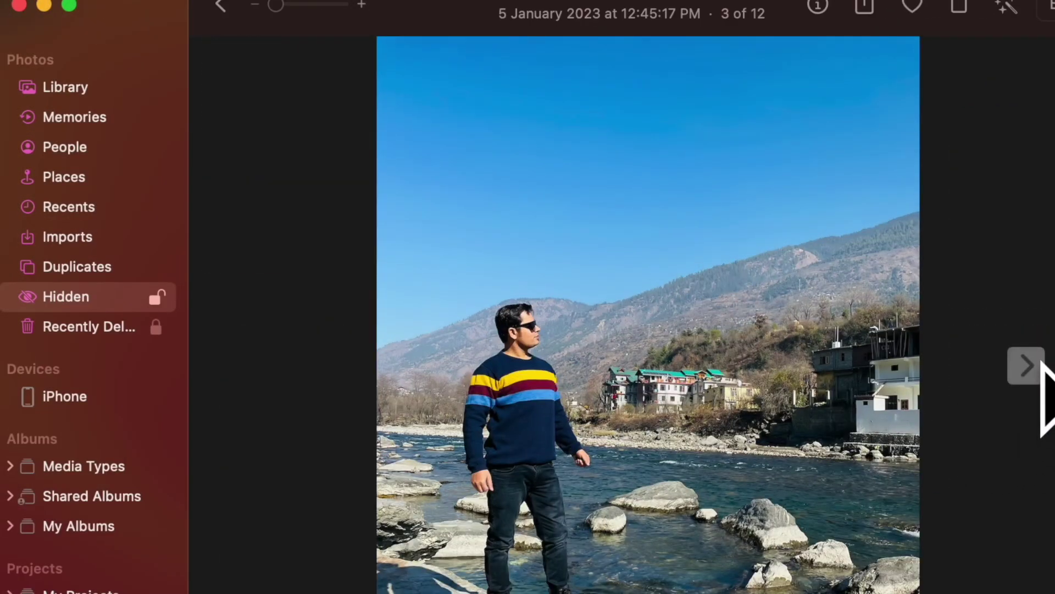
{"action": "left_click", "coordinate": [1041, 366]}
{"action": "left_click", "coordinate": [1042, 365]}
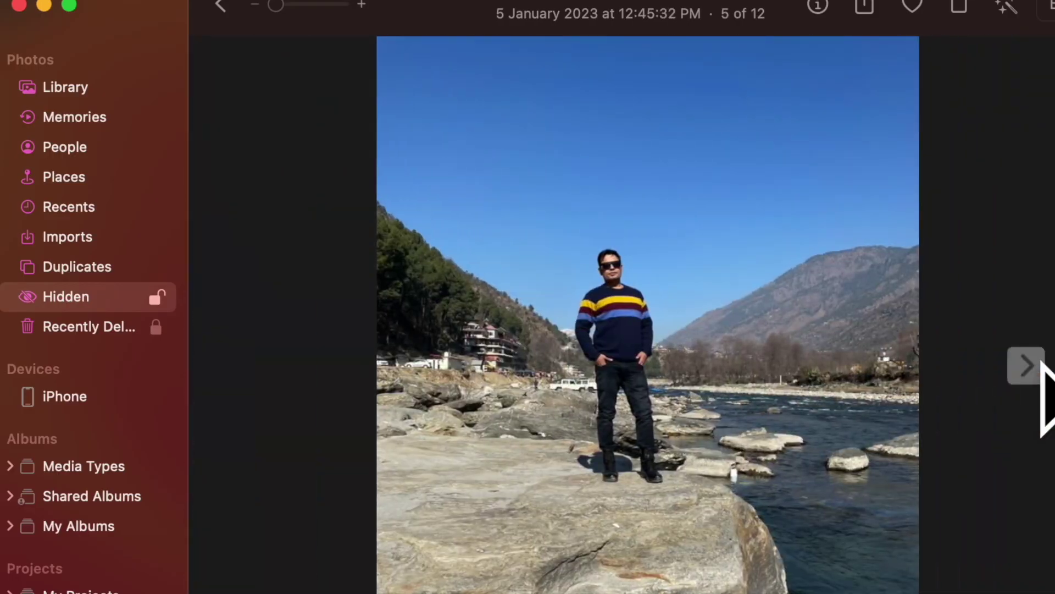
{"action": "left_click", "coordinate": [1041, 365]}
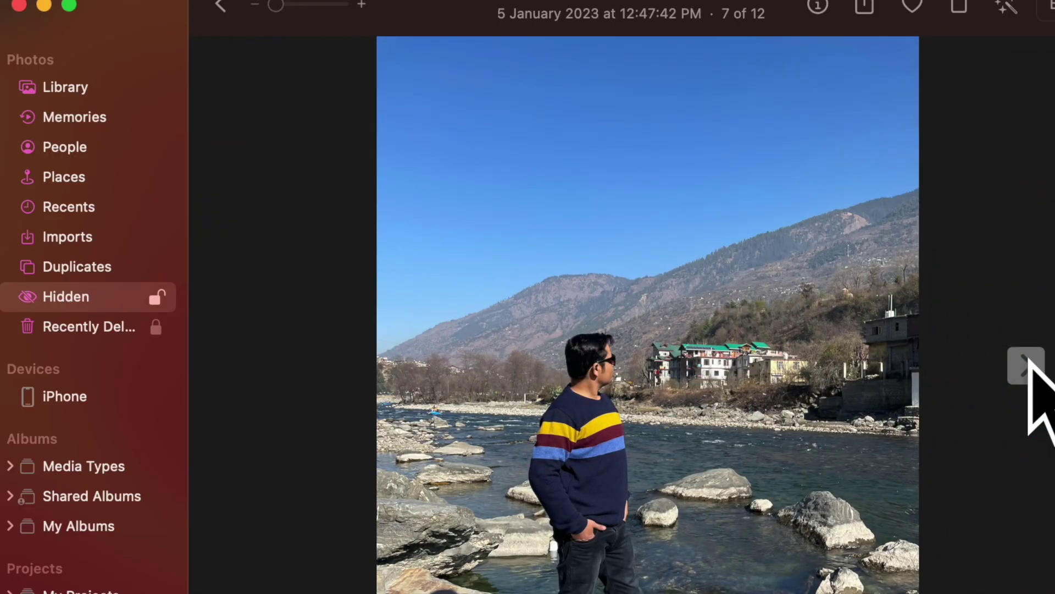
{"action": "left_click", "coordinate": [1042, 365]}
{"action": "left_click", "coordinate": [1030, 360]}
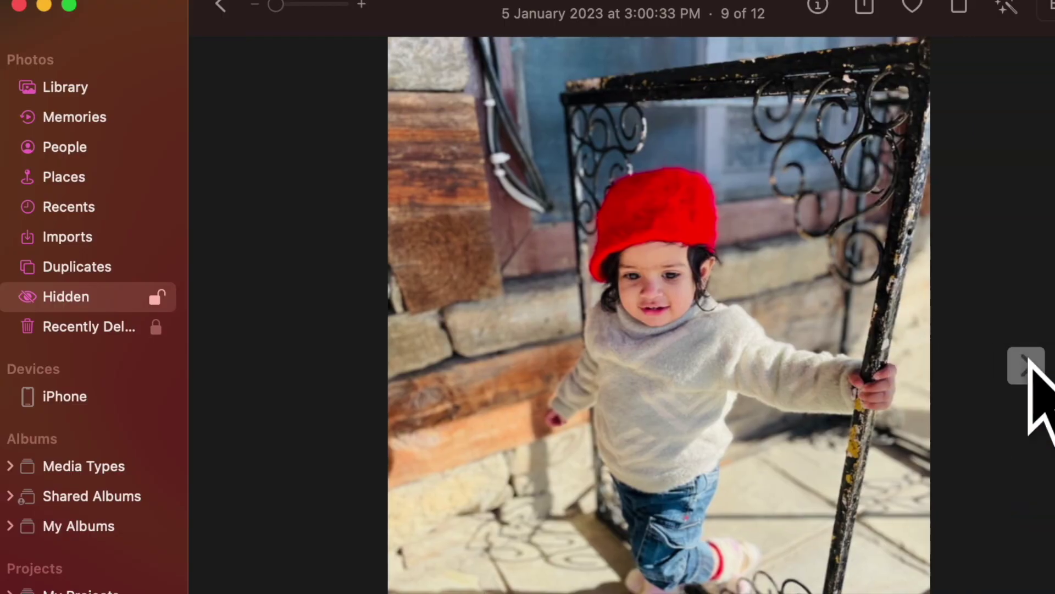